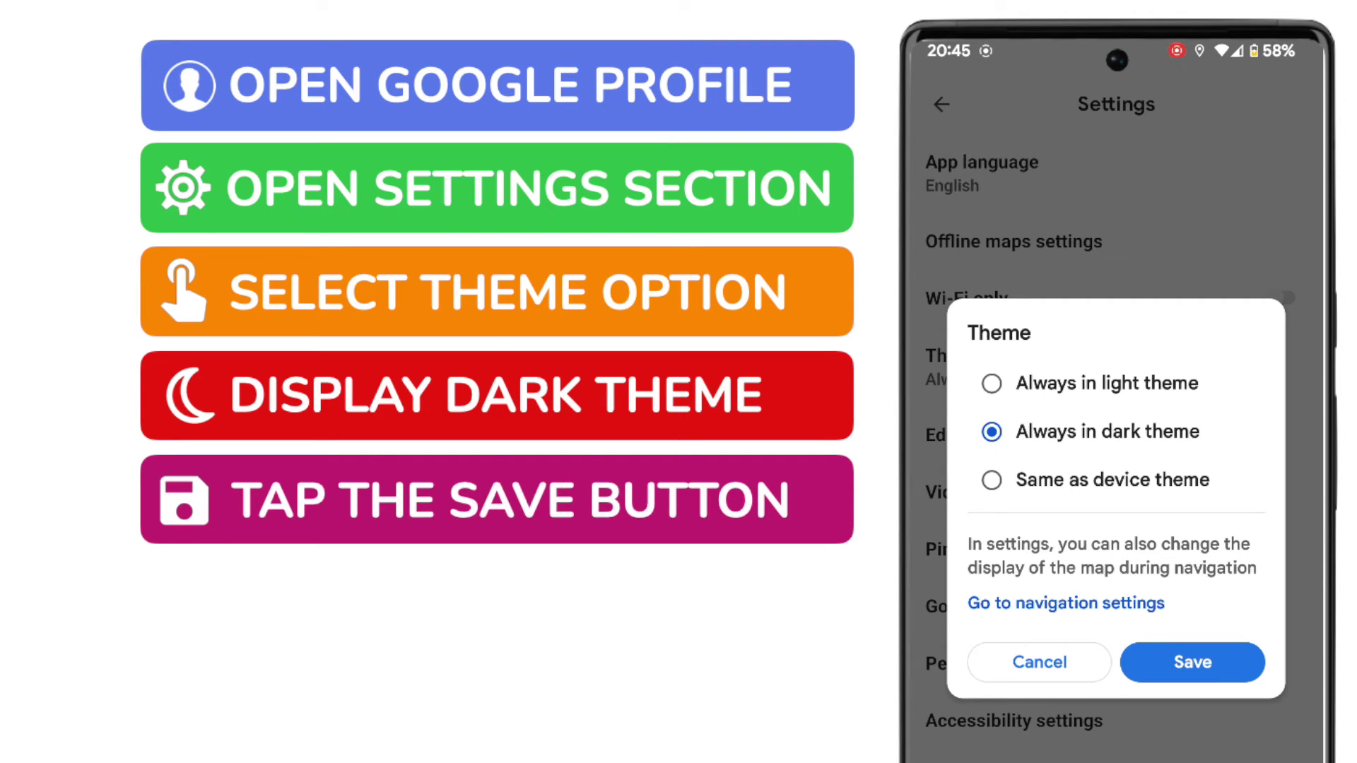
Save 'Always in dark theme' as the Google Maps theme
left_click(1194, 662)
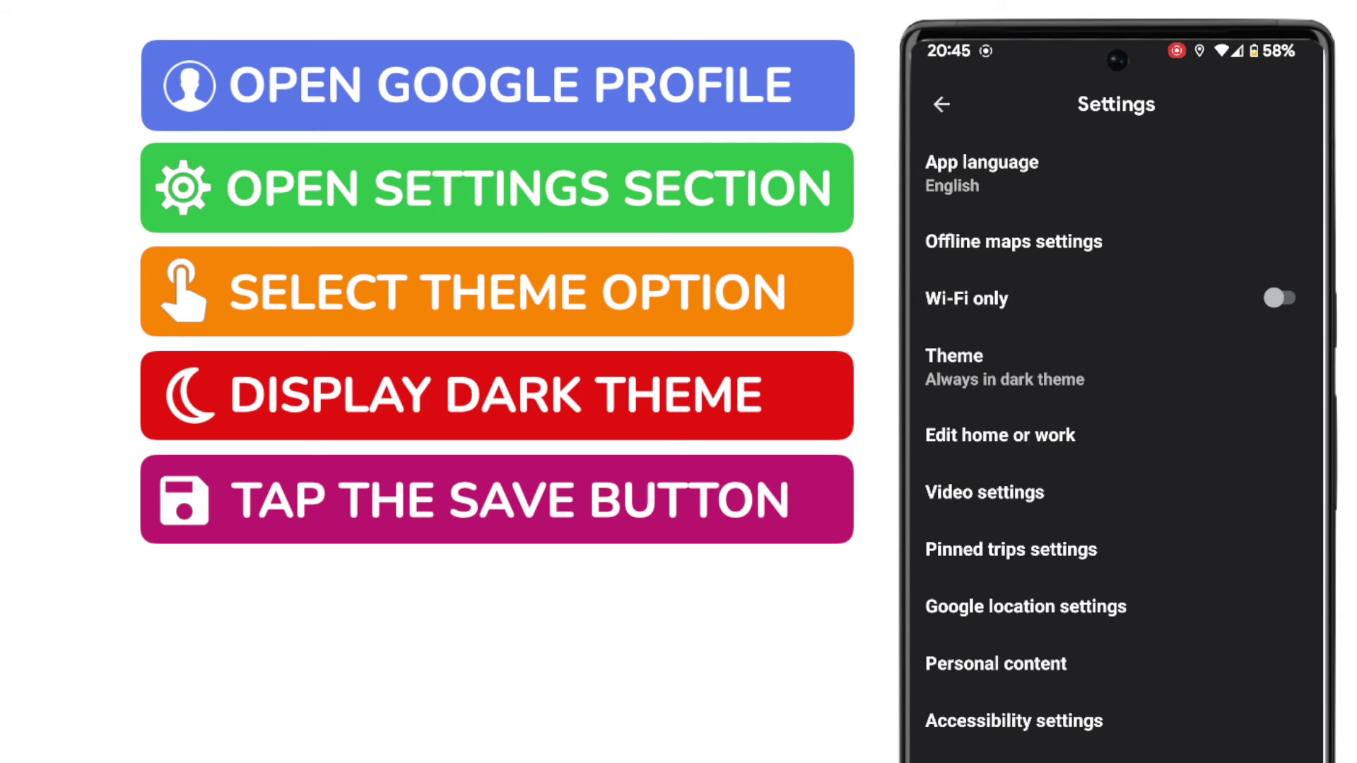
Go back from the dark Settings screen toward the Winnipeg map
left_click(934, 105)
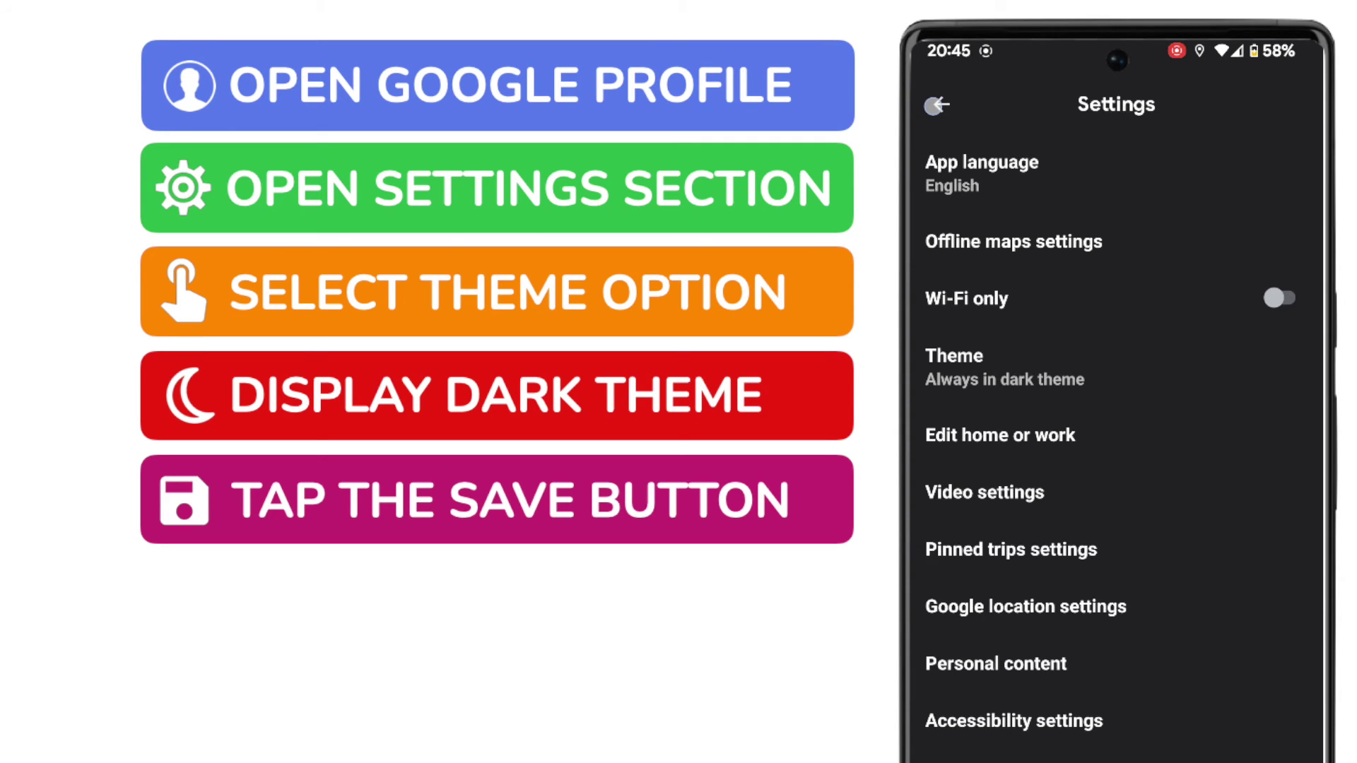